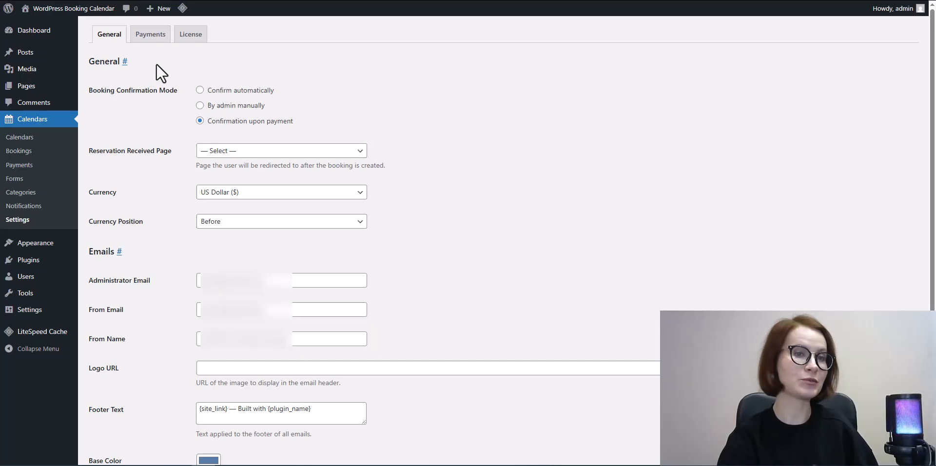
# Enable the Pay on-site payment method and add a description about settling the payment in person on arrival for the stay or activity
pyautogui.click(147, 42)
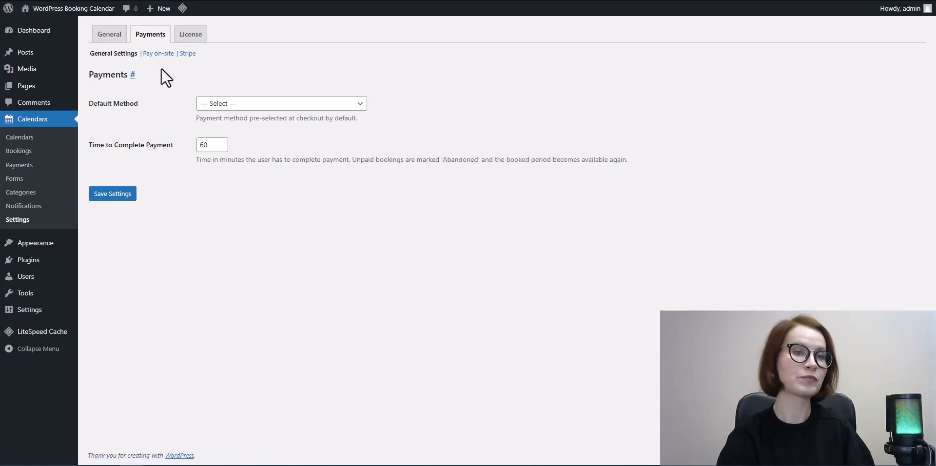
pyautogui.click(157, 55)
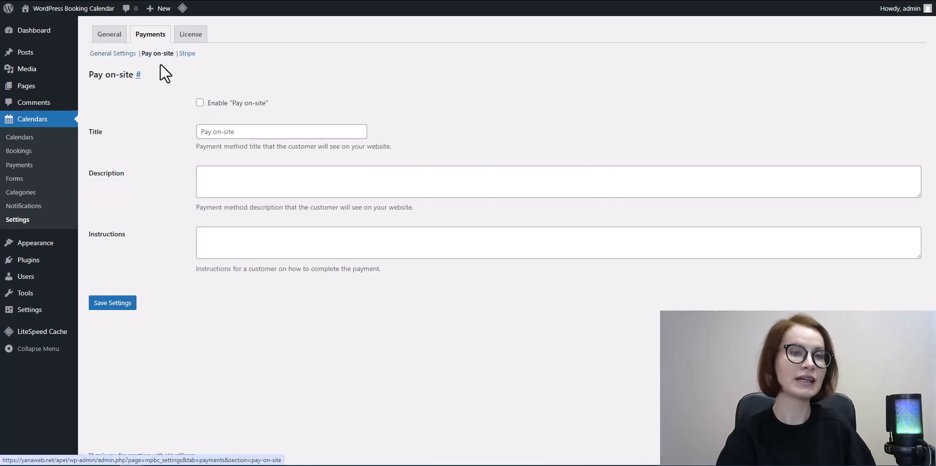
pyautogui.click(200, 105)
pyautogui.click(211, 175)
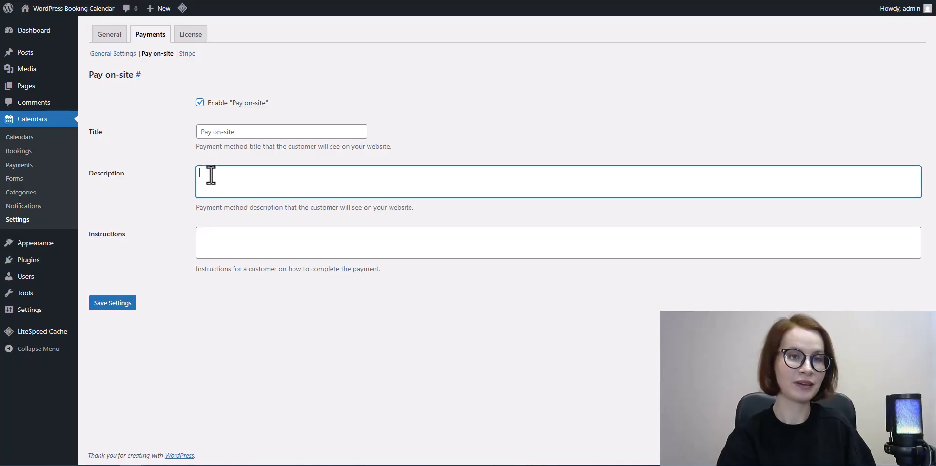
pyautogui.write('Settle your payment in person when you arrive for your stay or activity. A simple option for guests who prefer to pay at the location.')
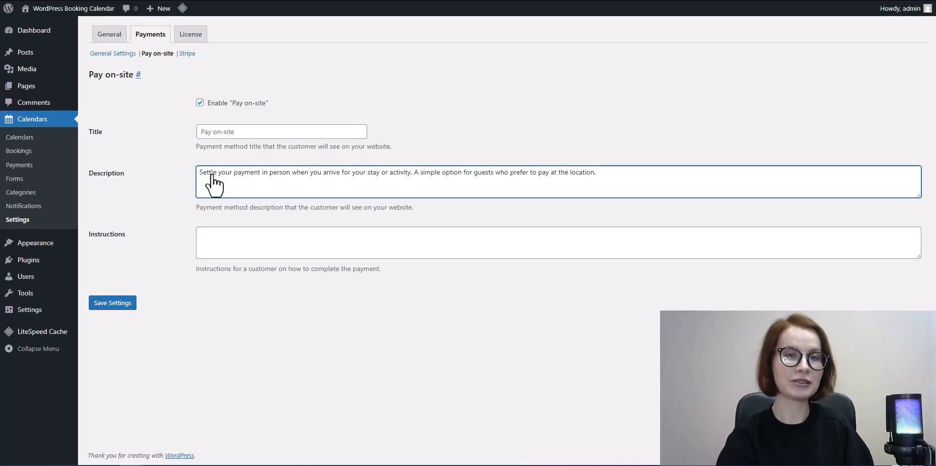
pyautogui.click(649, 206)
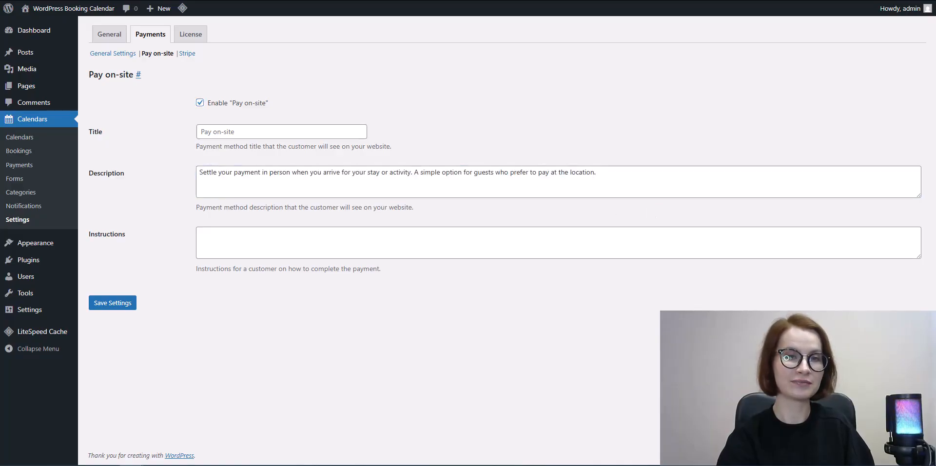
# Add Pay on-site instructions telling customers to pay at check-in by cash or major card, and save the settings
pyautogui.click(268, 242)
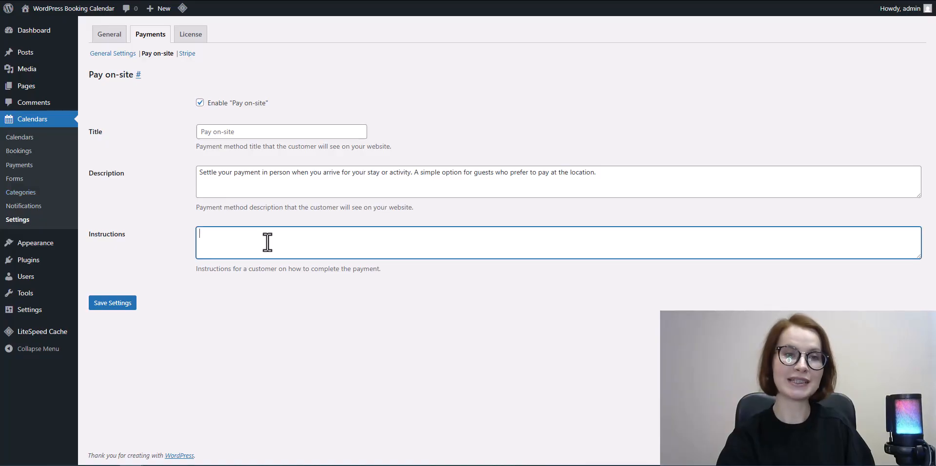
pyautogui.write("You'll complete your payment directly at the property or activity check-in. When you arrive, our staff will confirm your booking details and guide you through the payment process. Most locations accept cash or major cards, but please have a valid payment method with you to ensure a smooth check-in.")
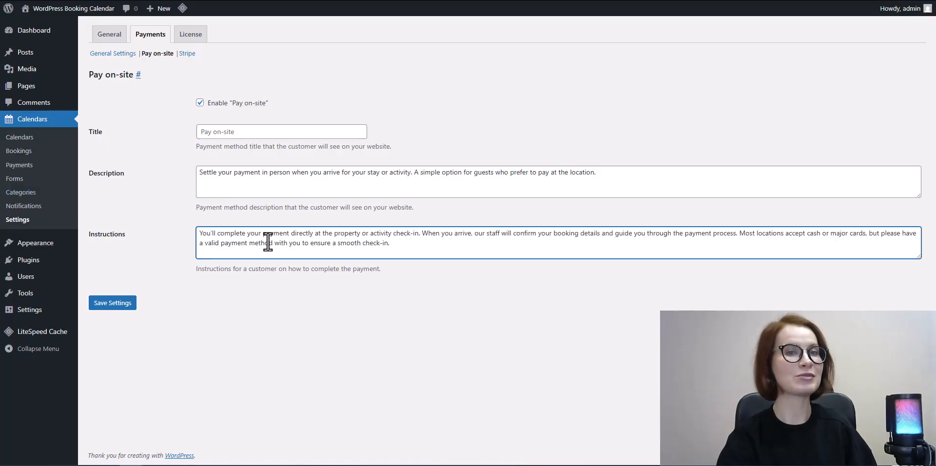
pyautogui.click(409, 275)
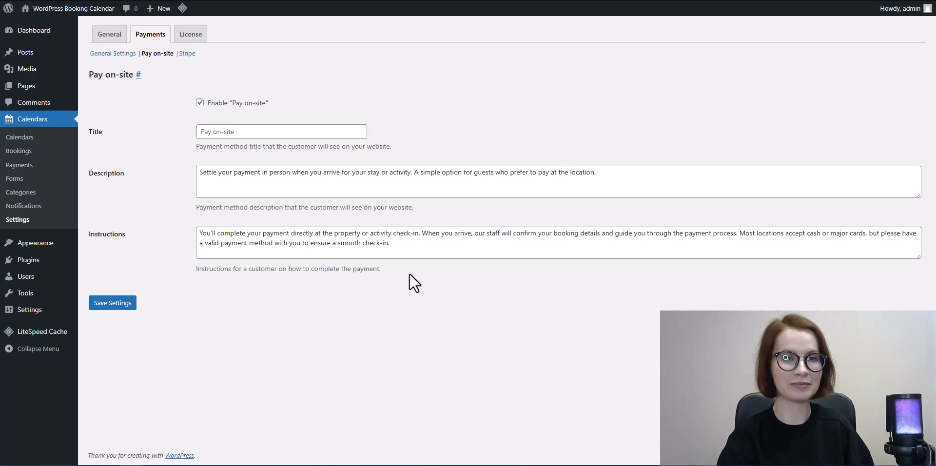
pyautogui.click(105, 308)
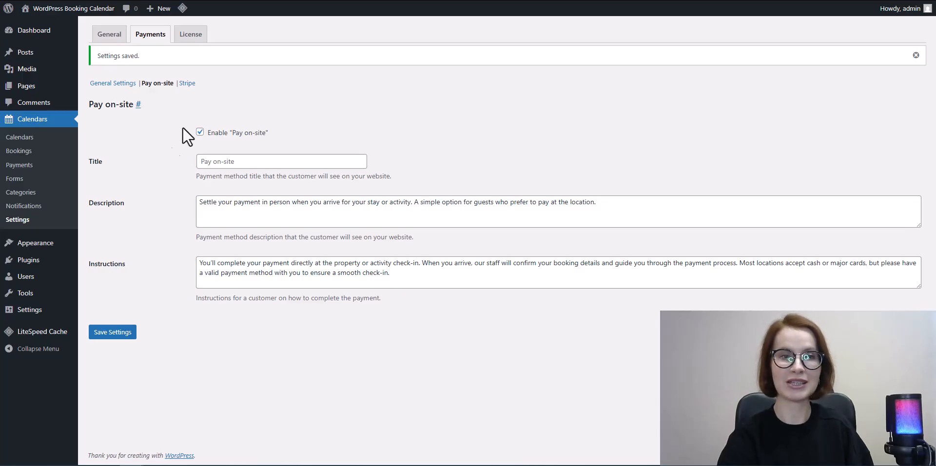
# Review the Stripe payment settings, including sandbox mode, keys and webhook fields, and return to the Pay on-site settings
pyautogui.click(187, 83)
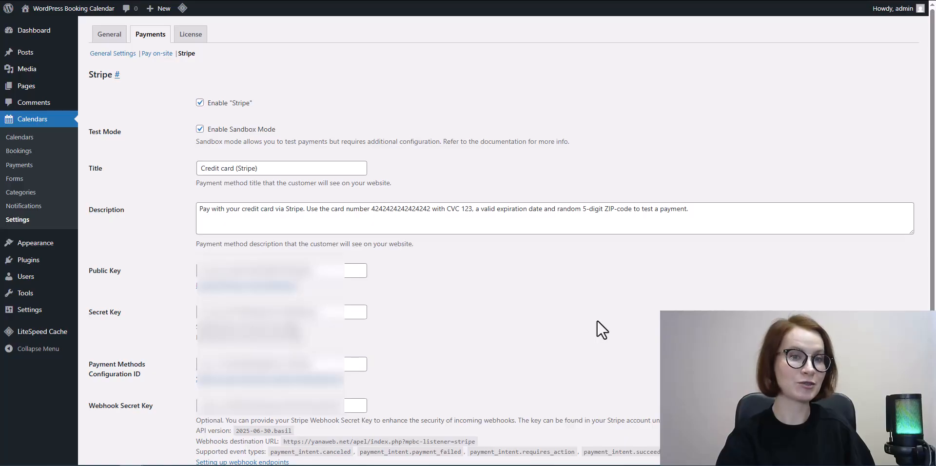
pyautogui.scroll(-3, 597, 320)
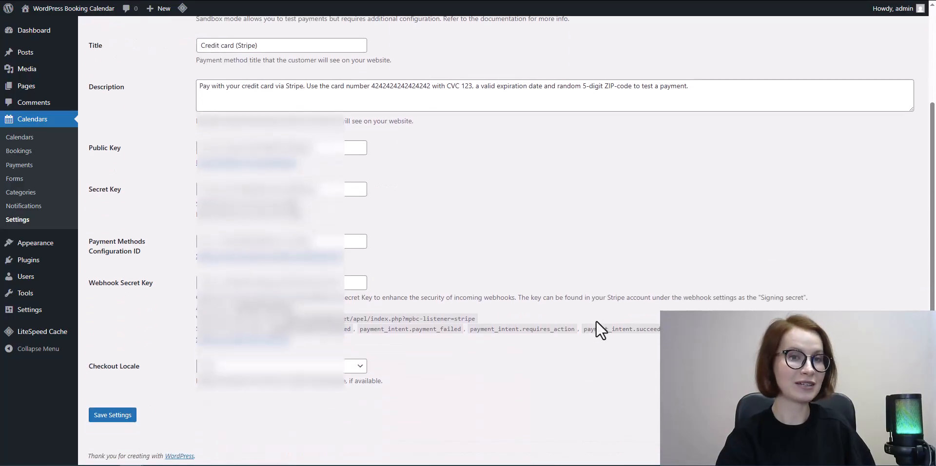
pyautogui.scroll(3, 596, 320)
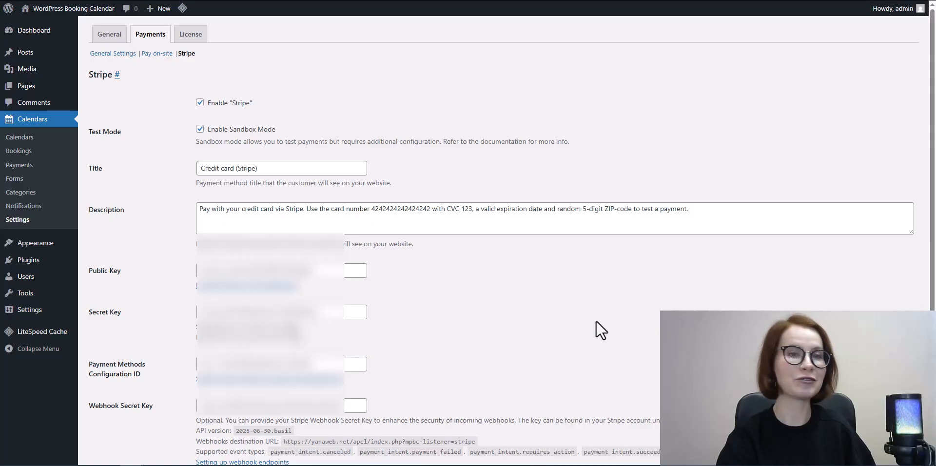
pyautogui.click(157, 53)
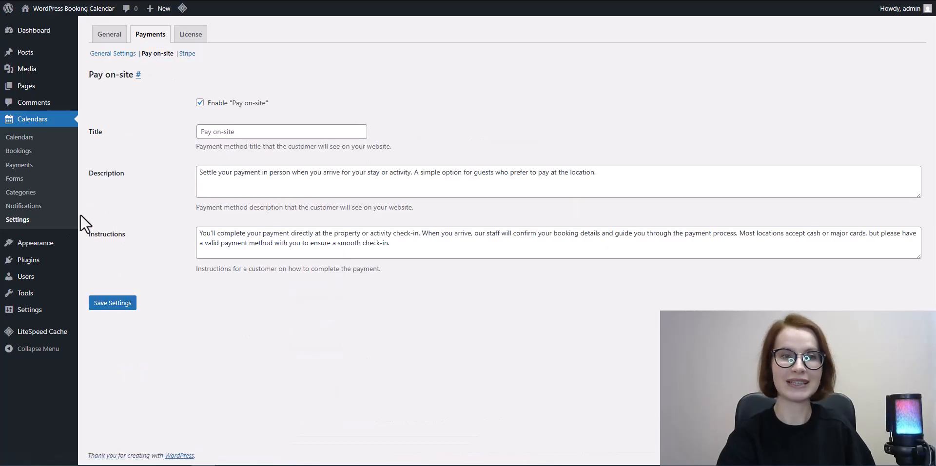
# Open the Tennis Courts Payment completed Customer notification from the calendar notifications
pyautogui.click(16, 210)
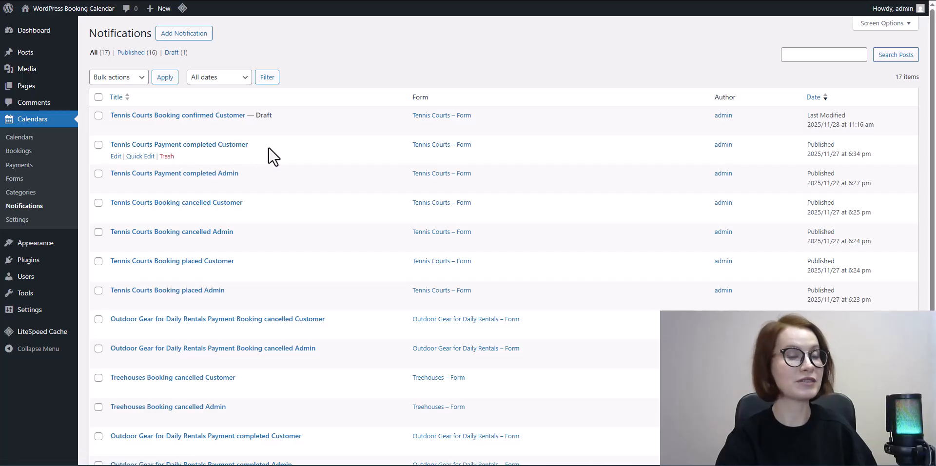
pyautogui.click(196, 145)
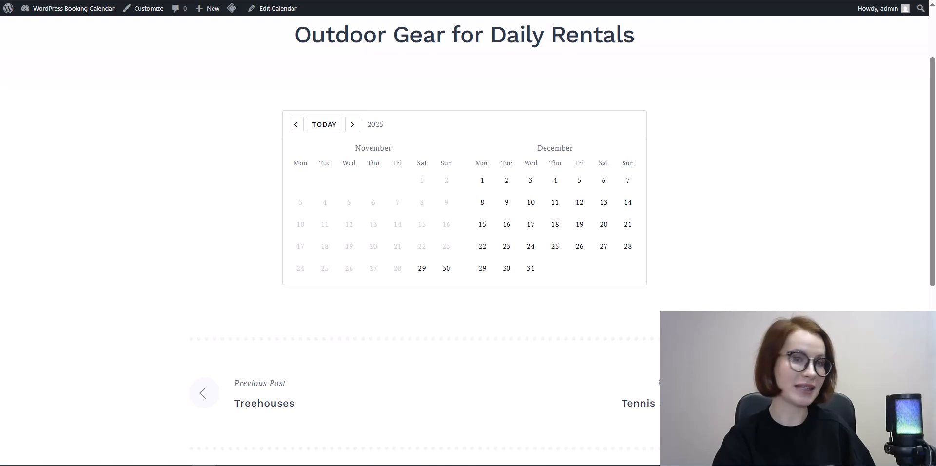
# Reserve one Single Kayaks unit for December 1 to 2, 2025 on the Outdoor Gear for Daily Rentals page and proceed to checkout
pyautogui.click(488, 185)
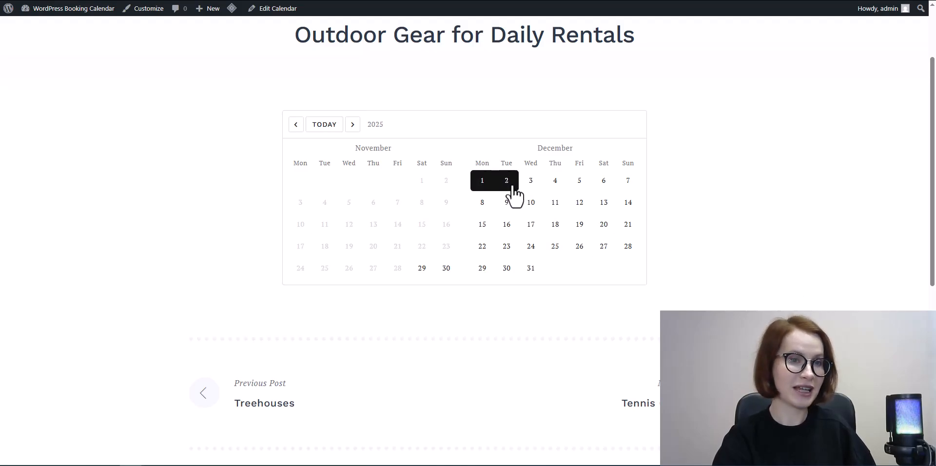
pyautogui.click(510, 185)
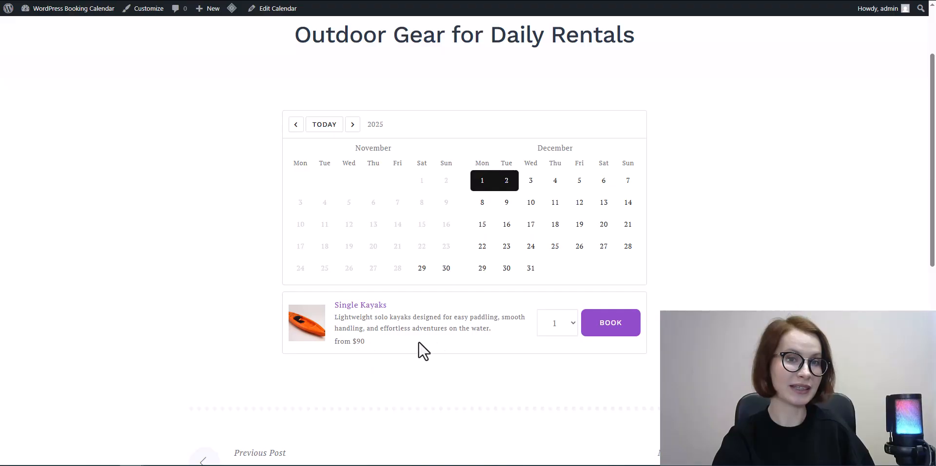
pyautogui.click(601, 333)
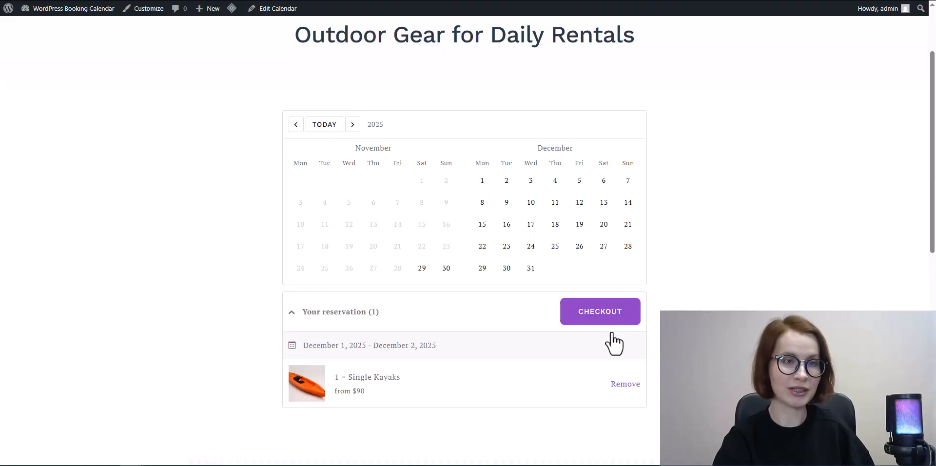
pyautogui.click(598, 318)
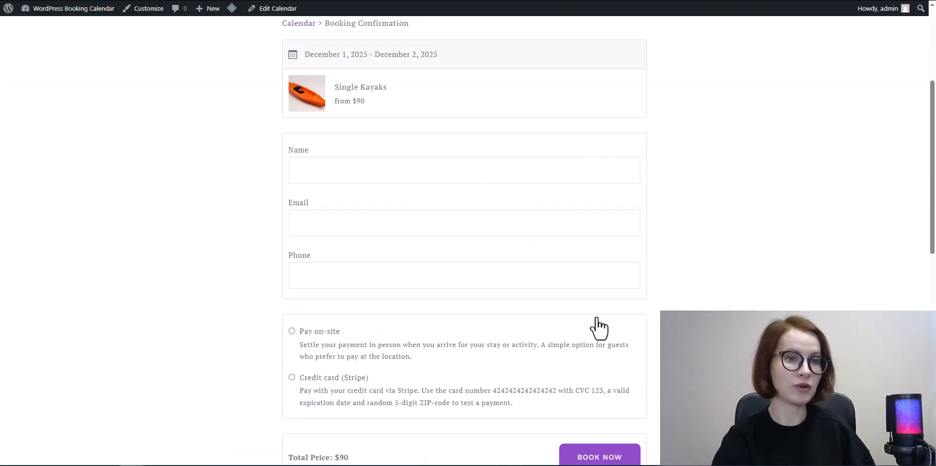
# Fill in the customer's name, e-mail and phone number on the booking confirmation form
pyautogui.click(349, 173)
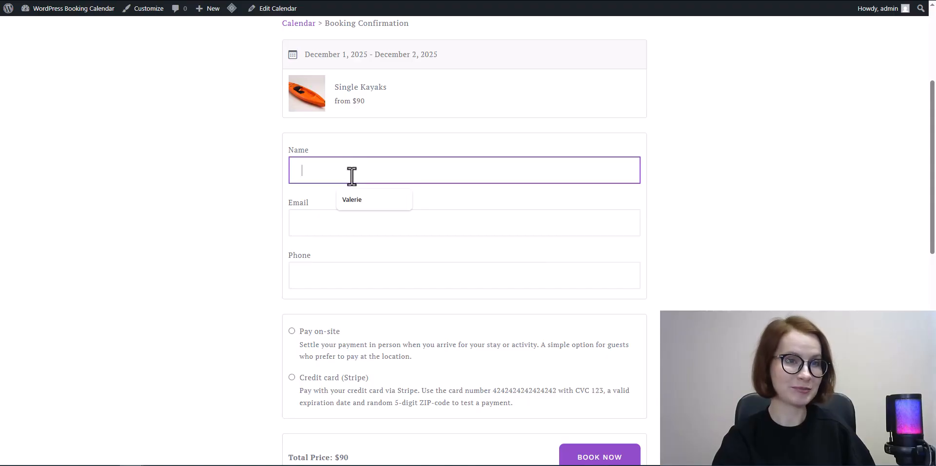
pyautogui.click(364, 200)
pyautogui.click(353, 212)
pyautogui.click(364, 251)
pyautogui.click(357, 276)
pyautogui.click(349, 303)
pyautogui.click(658, 301)
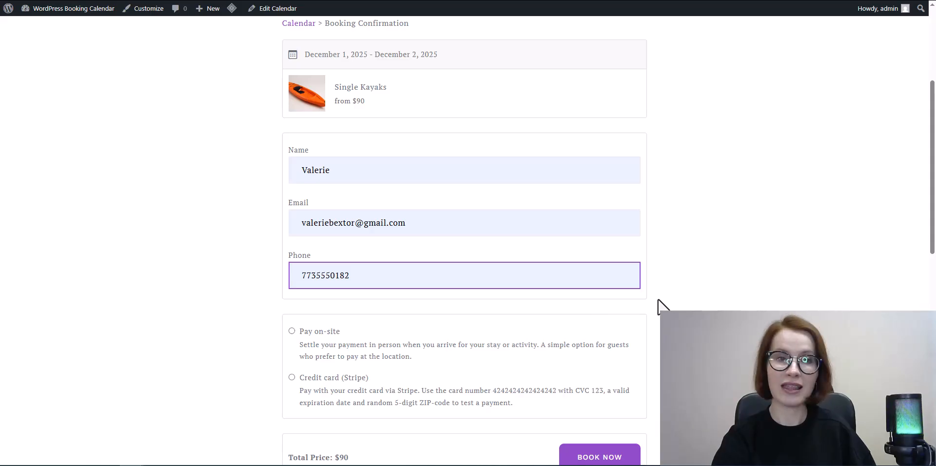
# Choose Pay on-site as the payment method and submit the kayak booking
pyautogui.scroll(-2, 659, 301)
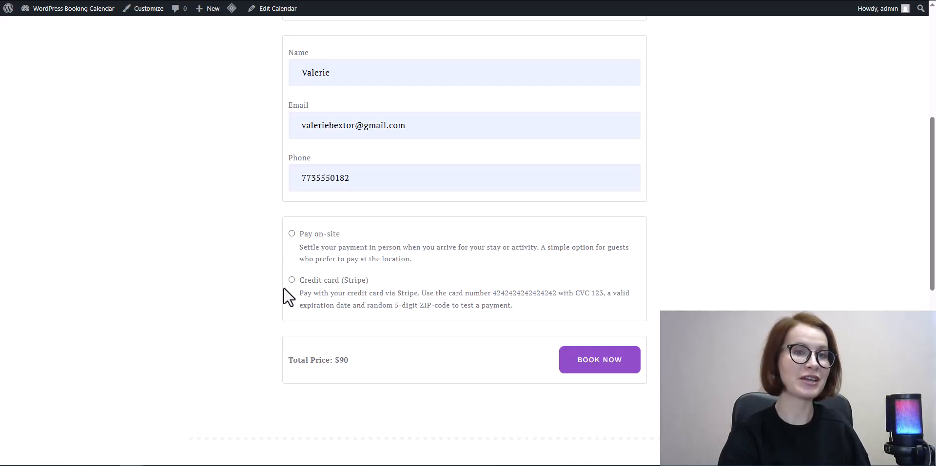
pyautogui.click(292, 233)
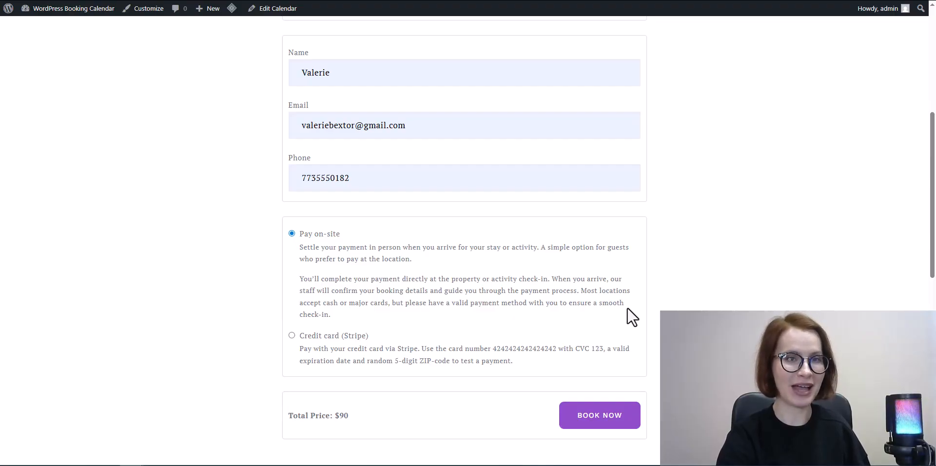
pyautogui.click(598, 426)
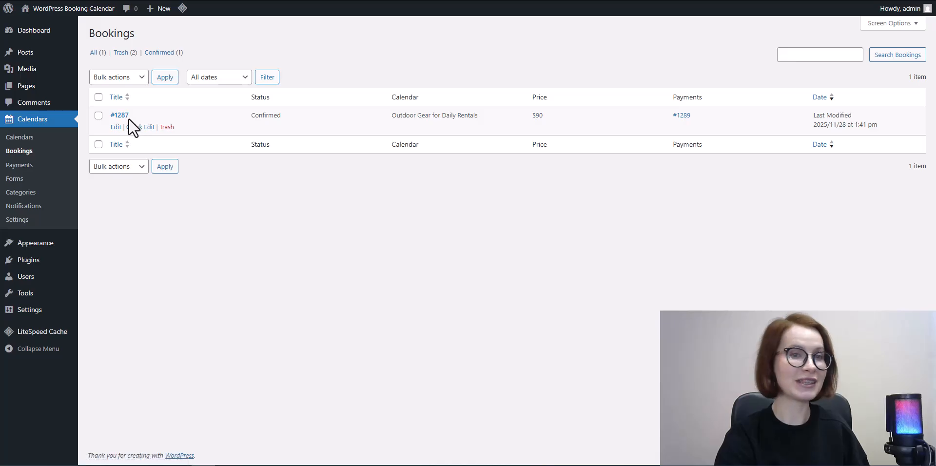
# Open the payment linked to the Outdoor Gear for Daily Rentals booking, set its status to Completed and update it
pyautogui.click(122, 116)
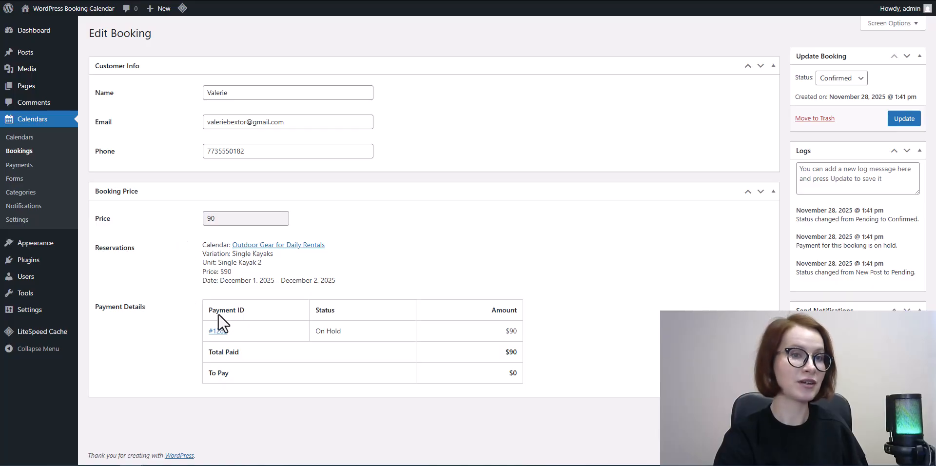
pyautogui.click(217, 331)
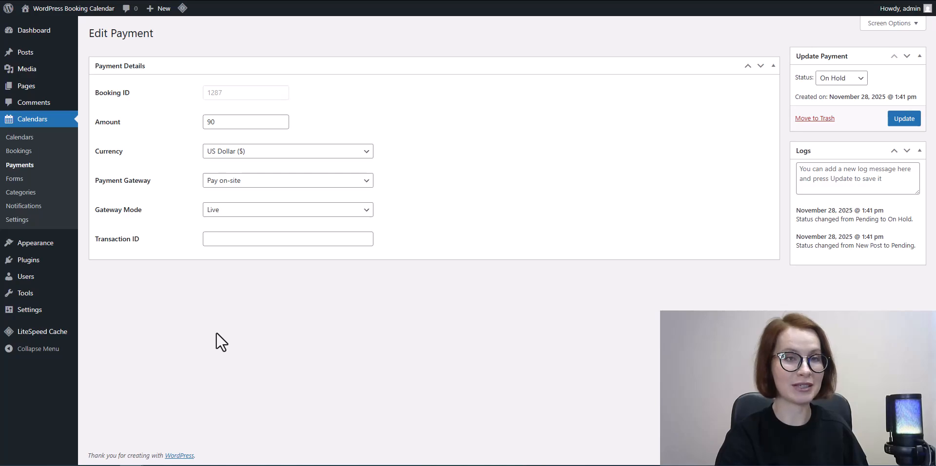
pyautogui.click(842, 81)
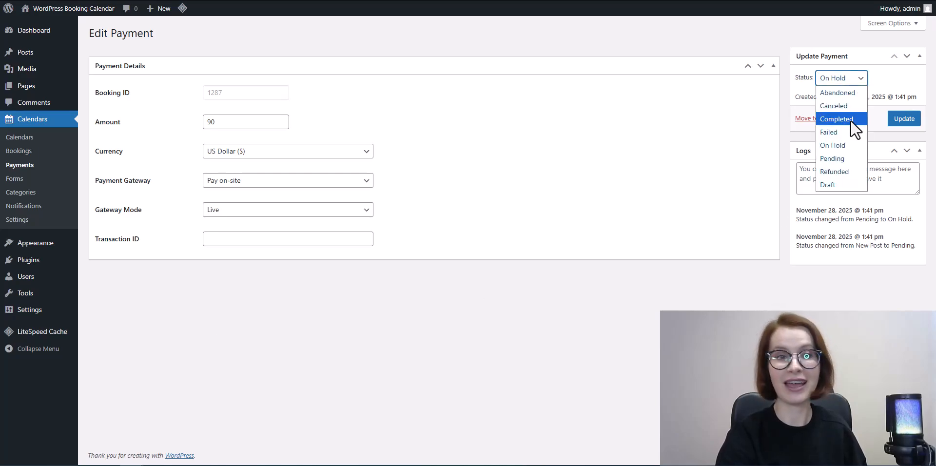
pyautogui.click(850, 120)
pyautogui.click(906, 119)
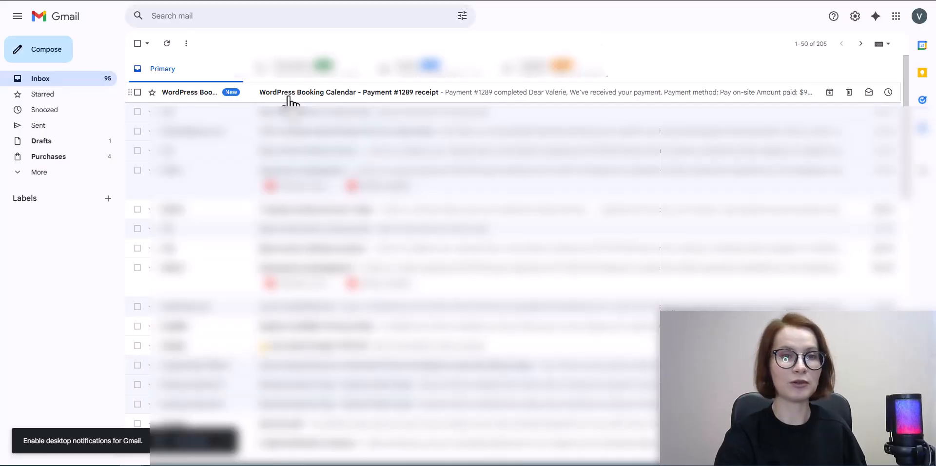
# Open the payment receipt e-mail from WordPress Booking Calendar in the Gmail inbox
pyautogui.click(288, 94)
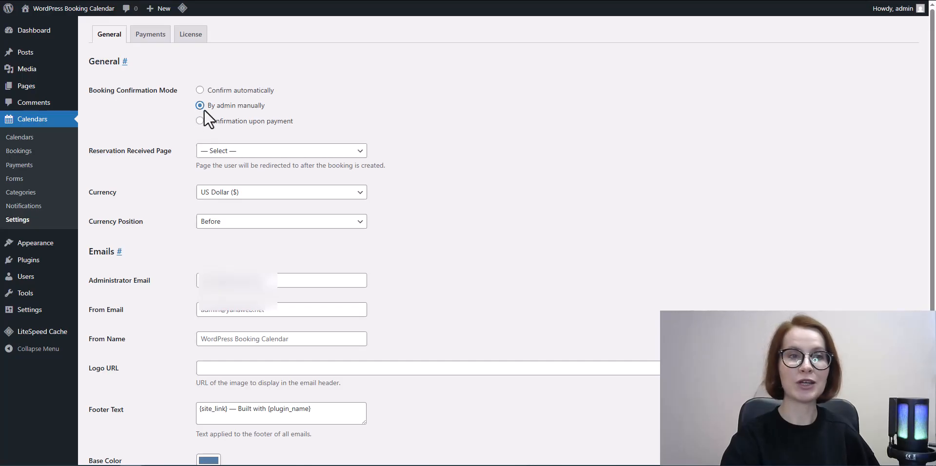
# Save the general calendar settings with the booking confirmation mode set to By admin manually
pyautogui.scroll(-3, 147, 251)
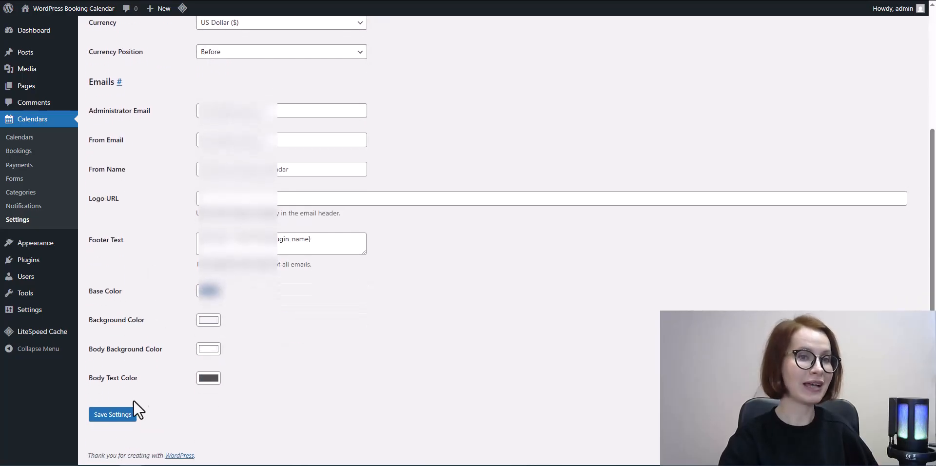
pyautogui.click(111, 415)
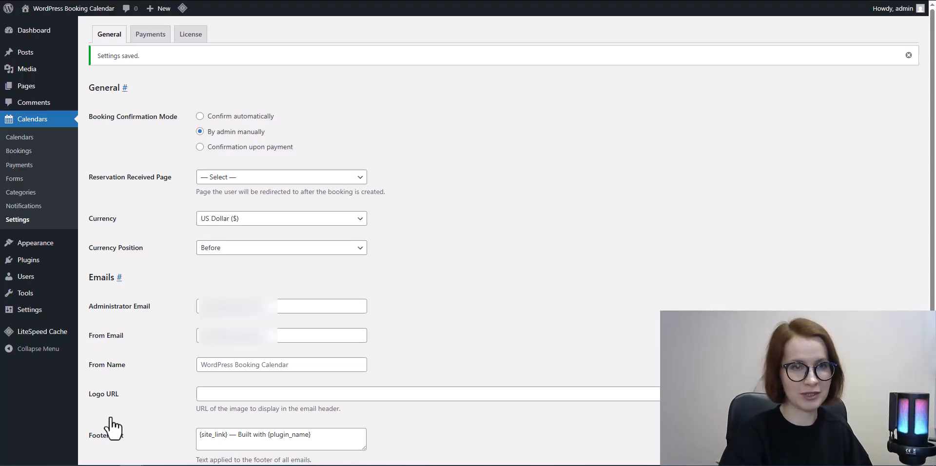
# Open the draft Tennis Courts Booking confirmed Customer notification from the calendar notifications
pyautogui.click(7, 207)
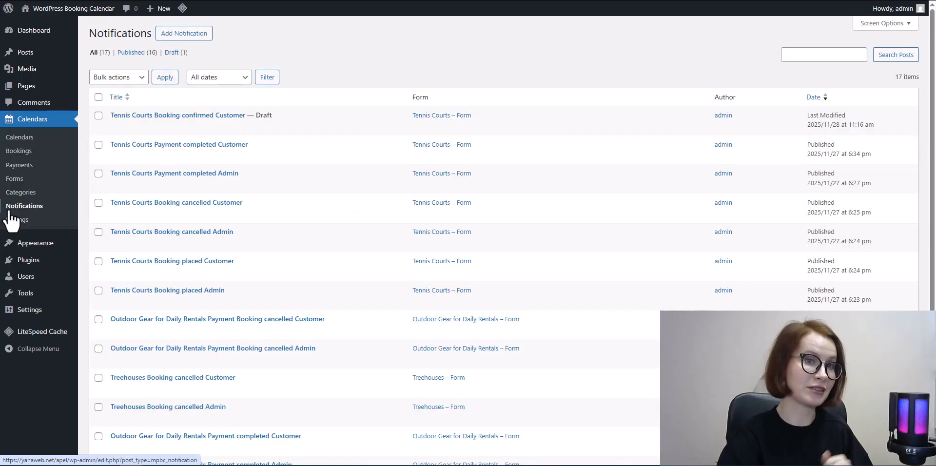
pyautogui.click(162, 116)
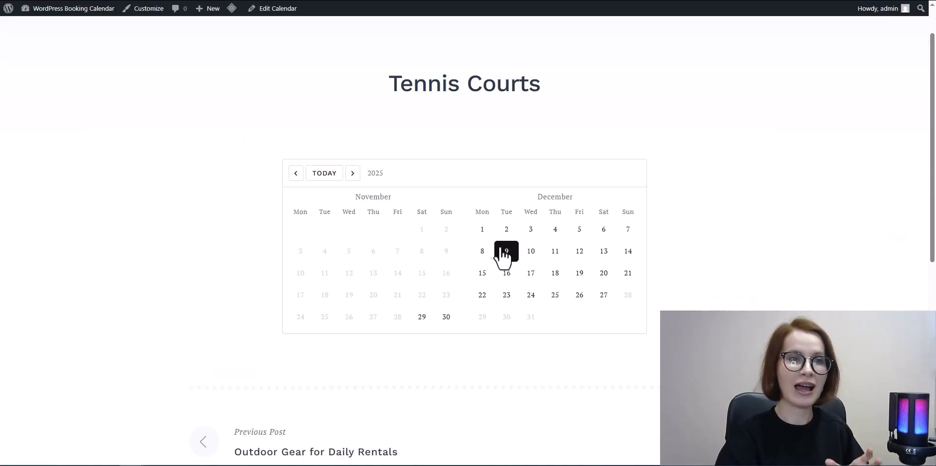
# Reserve one MatchPoint court for the Half-day timeslot on December 8, 2025 and proceed to checkout
pyautogui.click(476, 259)
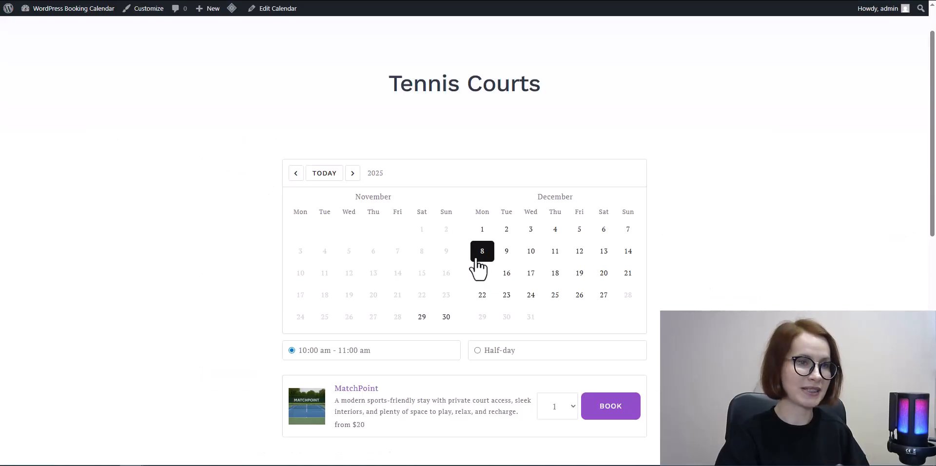
pyautogui.click(478, 351)
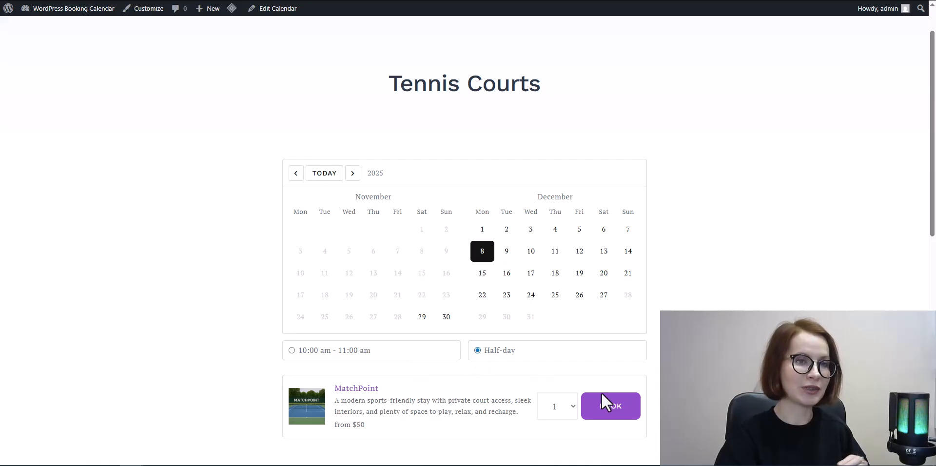
pyautogui.click(611, 414)
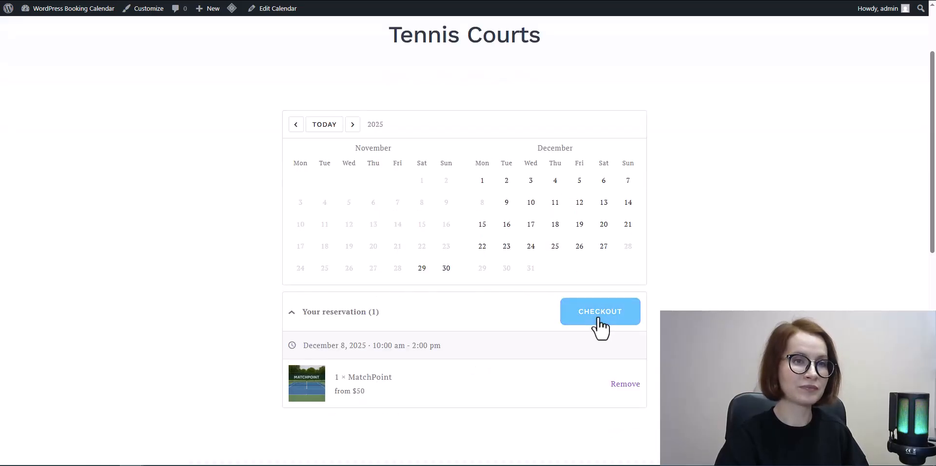
pyautogui.click(601, 322)
# Fill in the customer's name, e-mail and phone number on the booking confirmation form and submit the booking
pyautogui.click(336, 165)
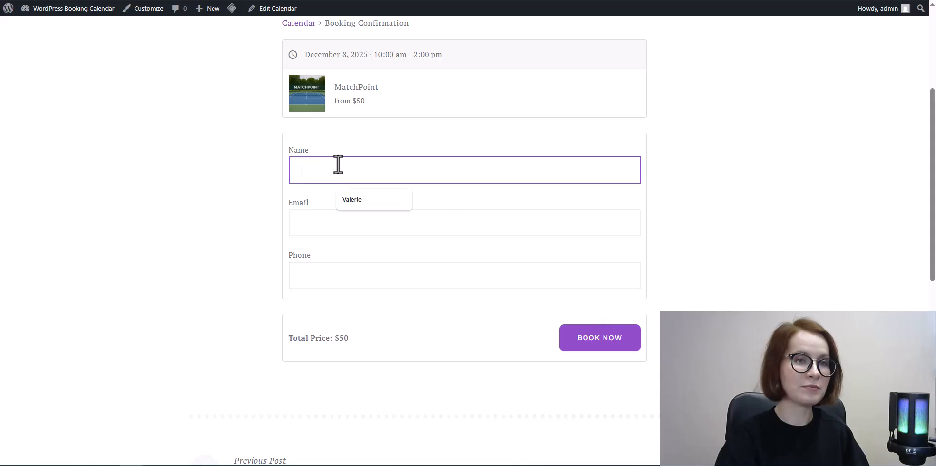
pyautogui.click(368, 205)
pyautogui.click(359, 225)
pyautogui.click(372, 258)
pyautogui.click(366, 277)
pyautogui.click(379, 305)
pyautogui.click(663, 306)
pyautogui.click(594, 349)
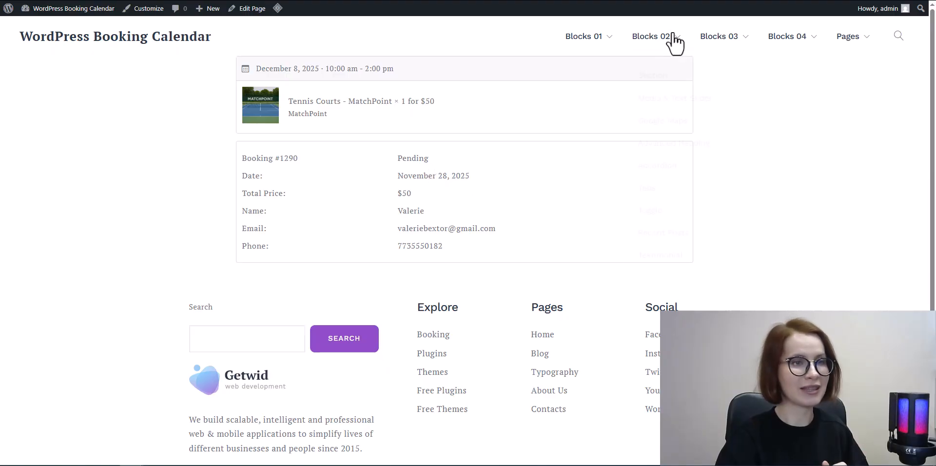
# Switch to Gmail and open the new booking e-mail from WordPress Booking Calendar
pyautogui.click(702, 1)
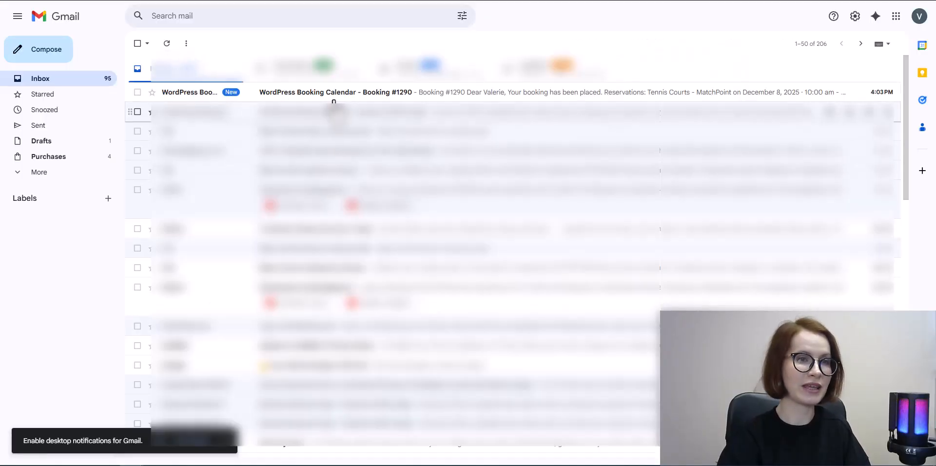
pyautogui.click(339, 93)
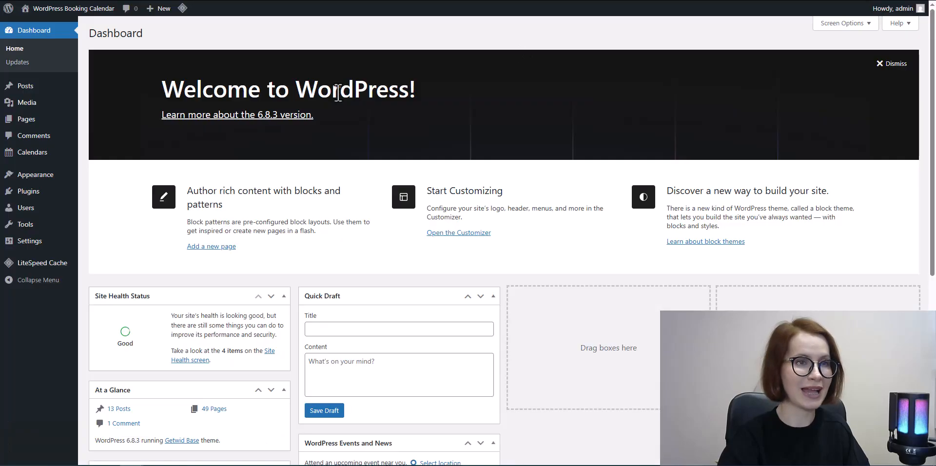
# Open the pending Tennis Courts booking in the WordPress admin, set its status to Confirmed and update it
pyautogui.moveTo(11, 157)
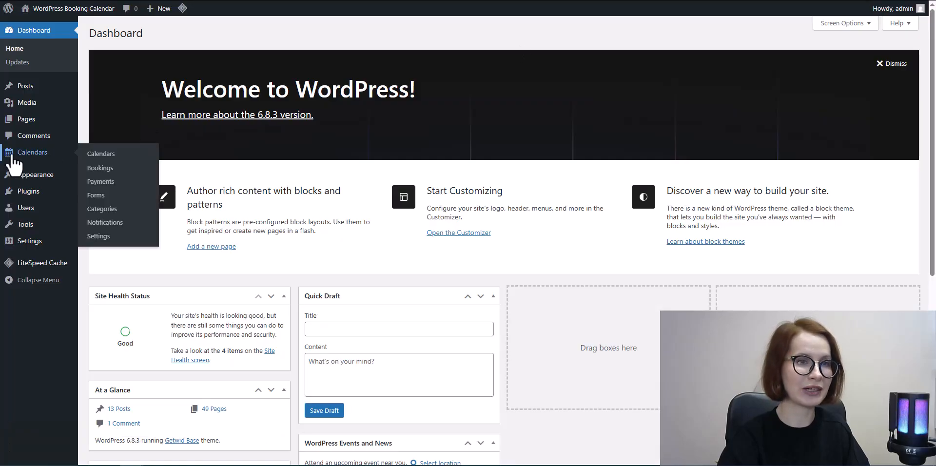
pyautogui.click(101, 170)
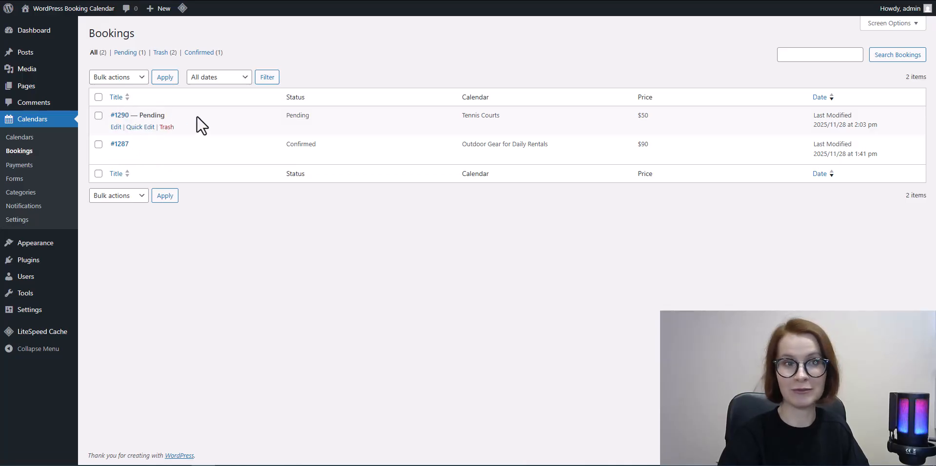
pyautogui.click(119, 117)
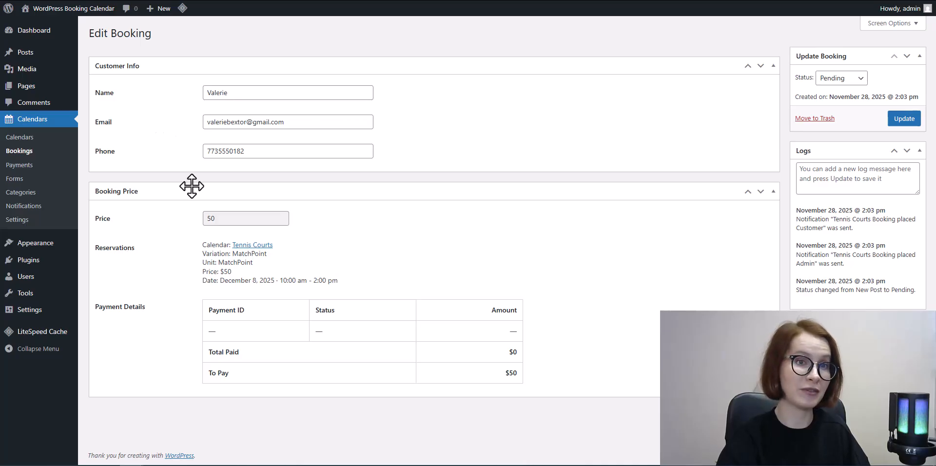
pyautogui.click(854, 81)
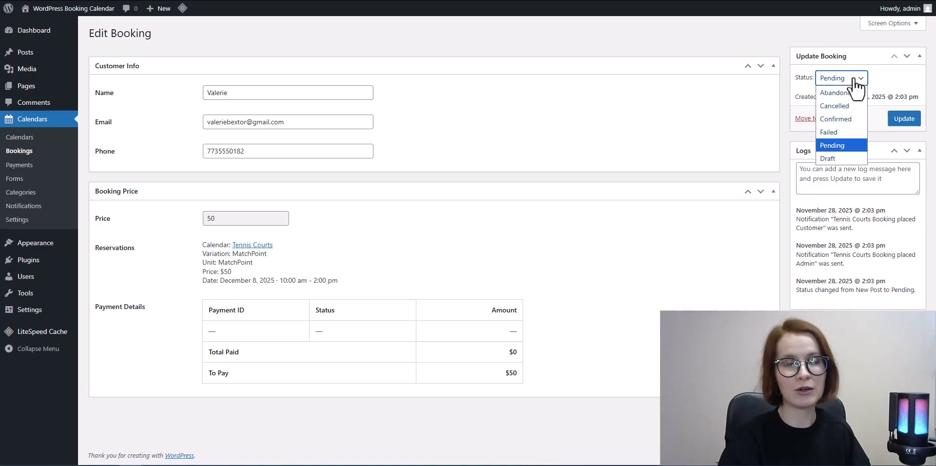
pyautogui.click(842, 121)
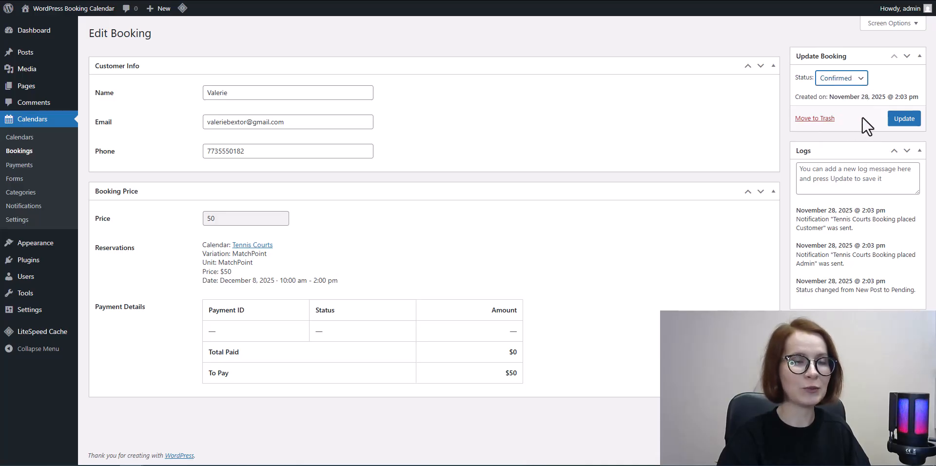
pyautogui.click(903, 120)
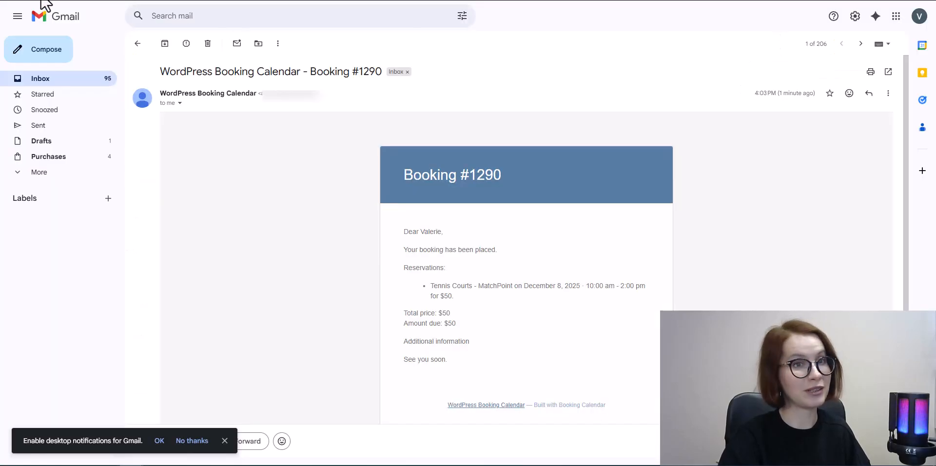
# Return to the Gmail inbox and read the latest message in the Tennis Courts booking conversation
pyautogui.click(13, 2)
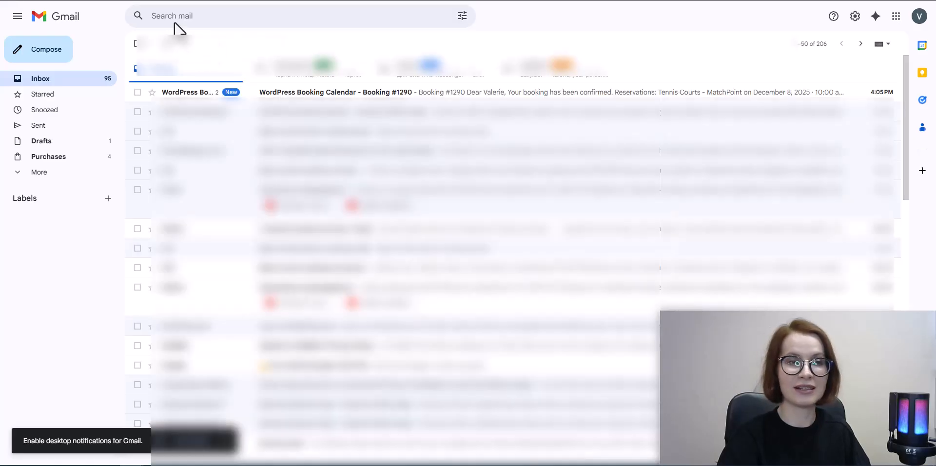
pyautogui.click(296, 95)
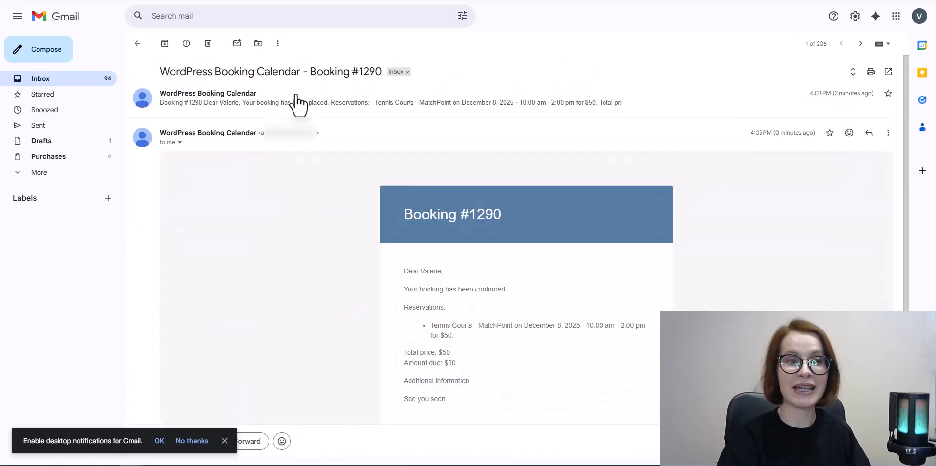
pyautogui.scroll(-1, 429, 244)
pyautogui.scroll(-2, 427, 239)
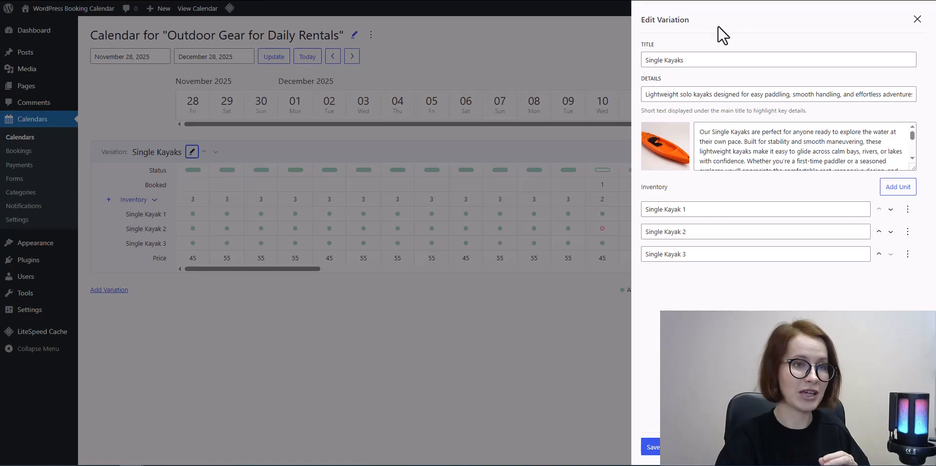
# Close and reopen the Single Kayaks variation settings in the Outdoor Gear for Daily Rentals calendar to examine its details
pyautogui.click(918, 20)
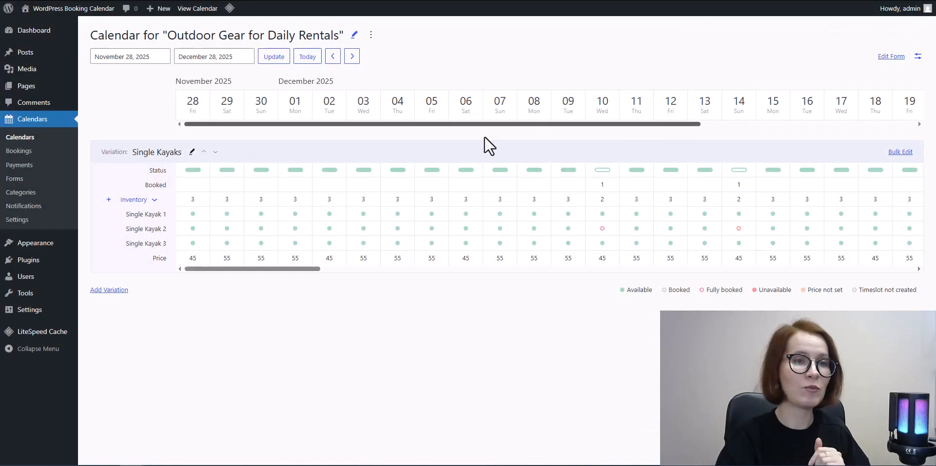
pyautogui.click(192, 151)
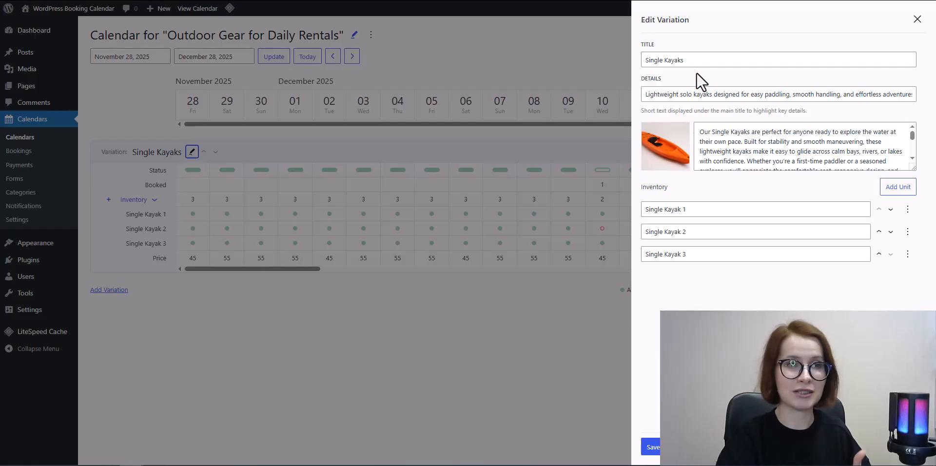
pyautogui.moveTo(683, 132)
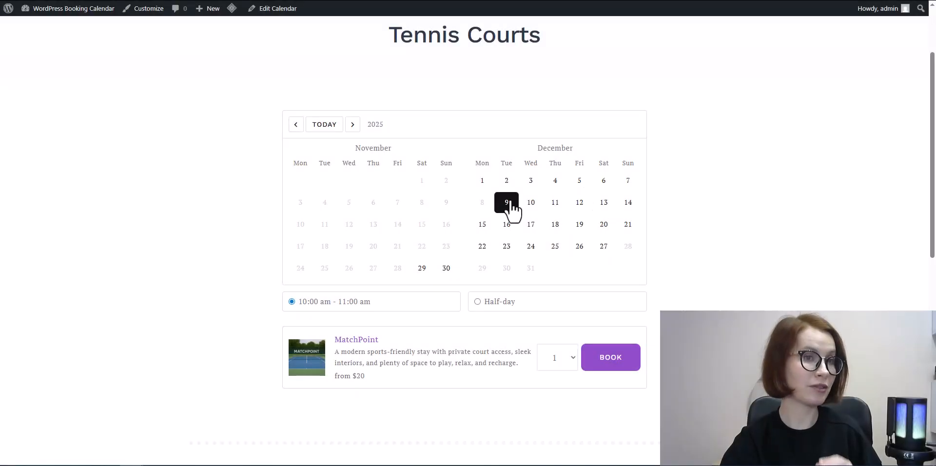
# Check the hours of the Half-day option for December 9 on the Tennis Courts booking page and select it
pyautogui.moveTo(488, 307)
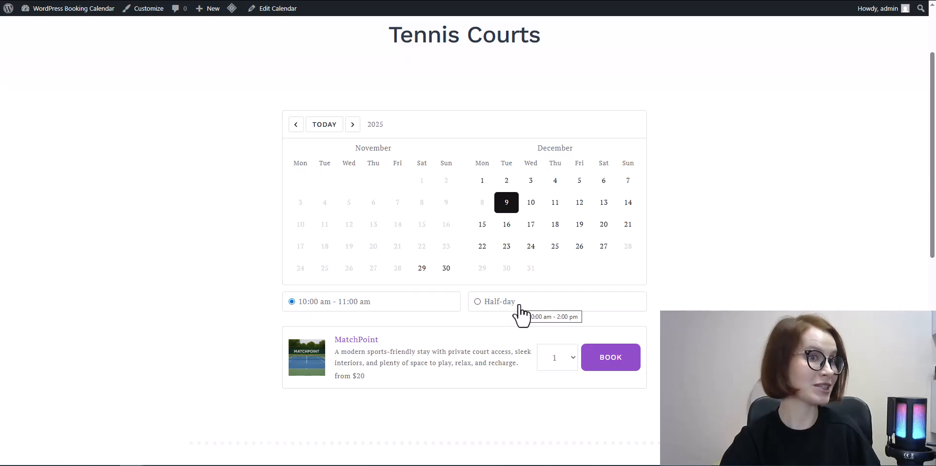
pyautogui.moveTo(521, 314)
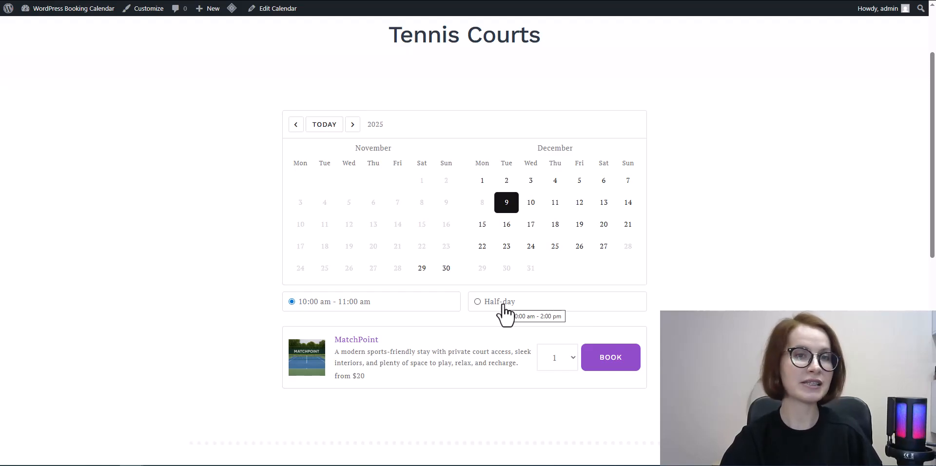
pyautogui.click(479, 303)
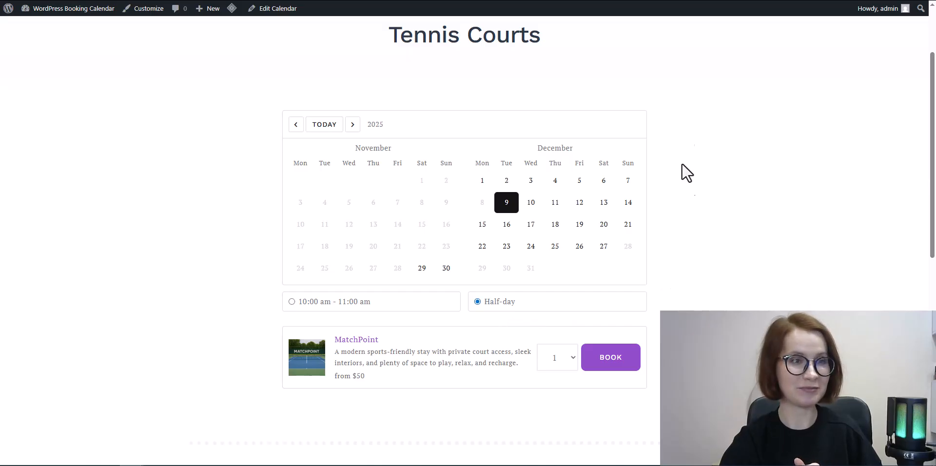
# Examine the November 28 Half-day timeslot settings in the Tennis Courts calendar and open the form for adding a timeslot that day
pyautogui.hotkey('ctrl', 'Tab')
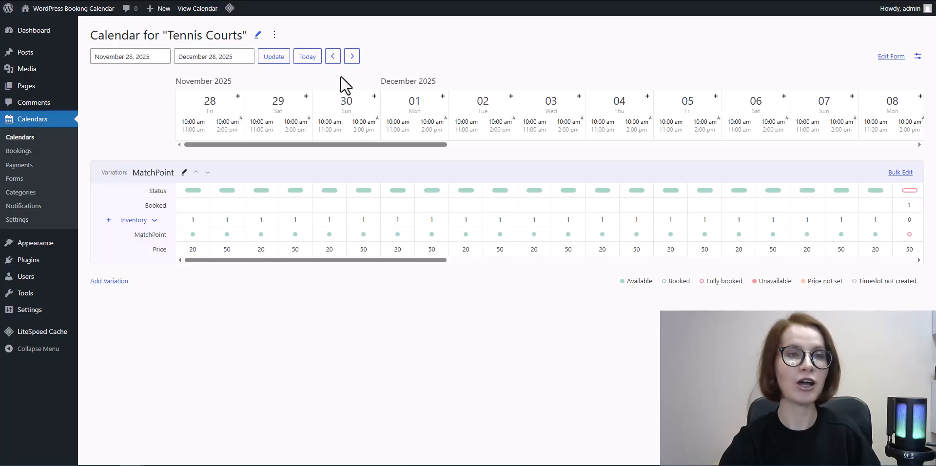
pyautogui.click(222, 131)
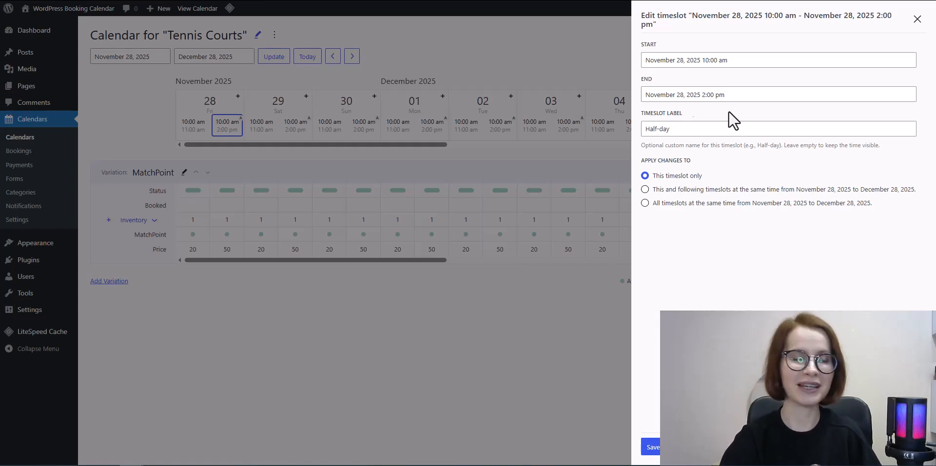
pyautogui.click(918, 19)
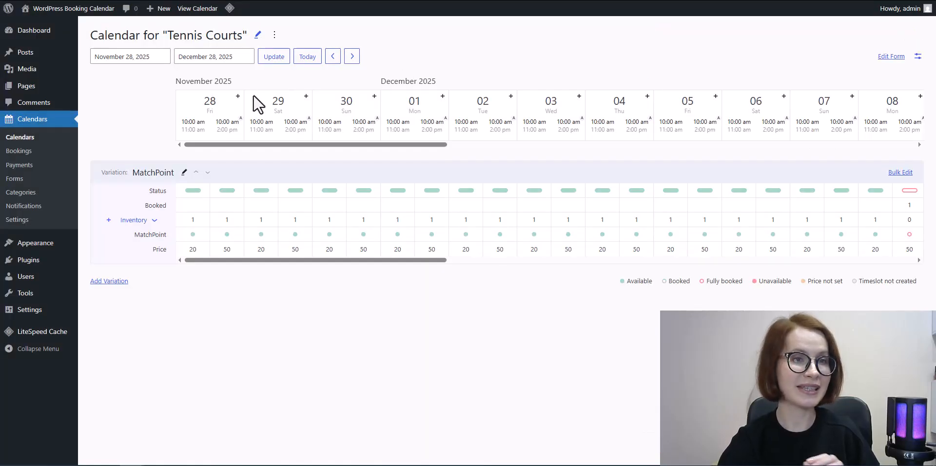
pyautogui.click(238, 96)
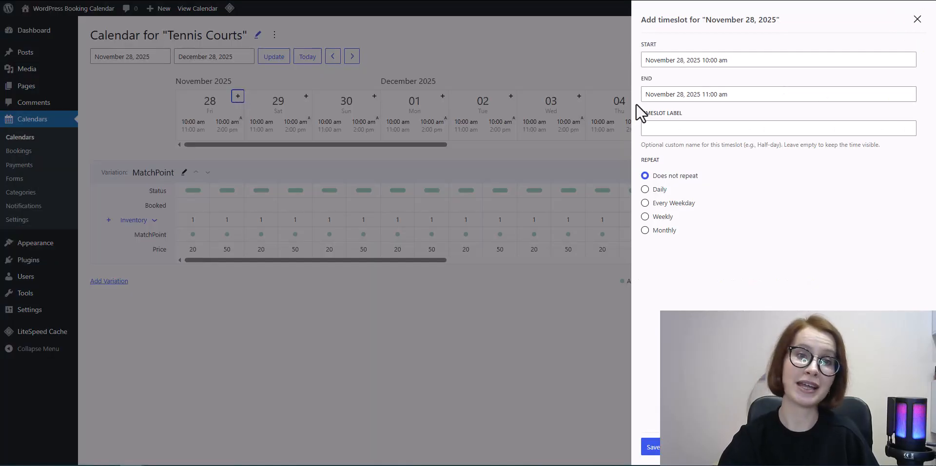